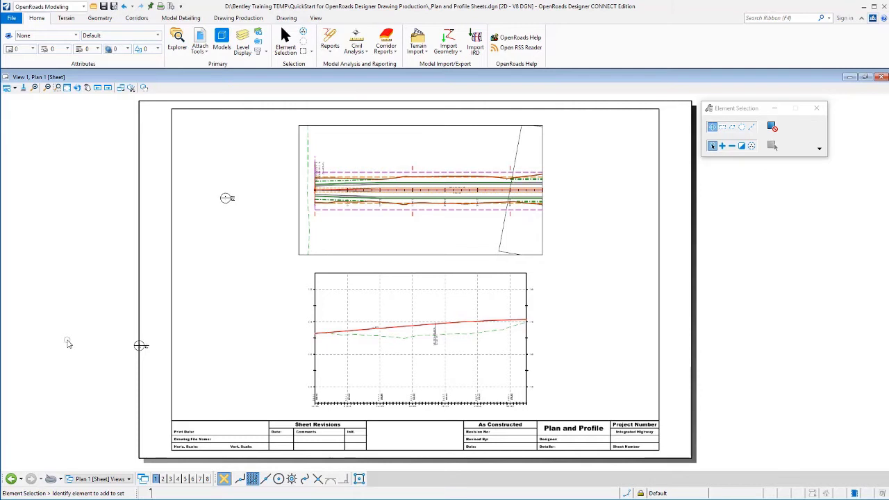
- Open the view groups list from the 'Plan 1 [Sheet] Views' button in the bottom bar
click(91, 479)
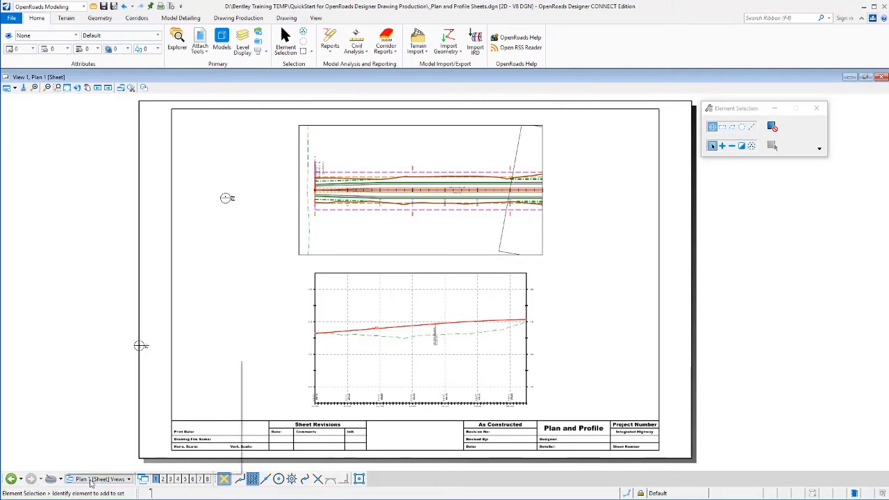
- Switch to Multi-Model Views and open the Named Boundaries dialog from Drawing Production
click(96, 381)
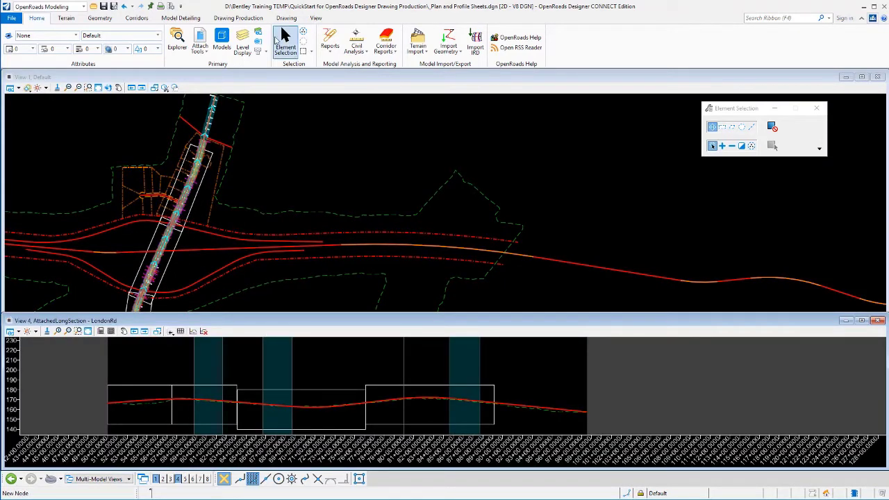
click(237, 17)
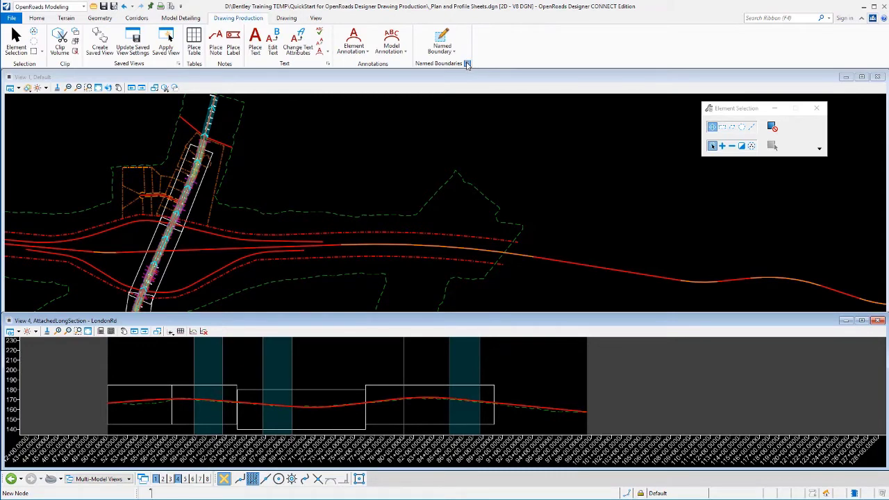
click(468, 63)
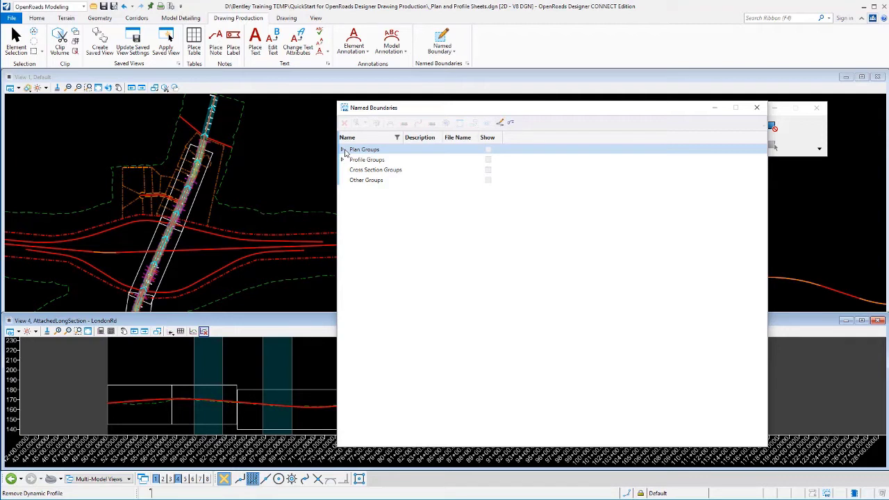
click(193, 331)
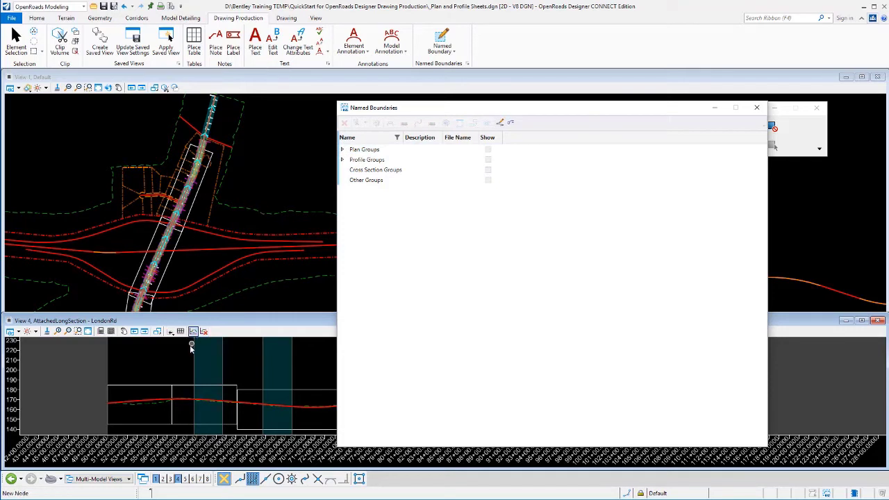
click(157, 331)
- Select the LondonRd plan group and open Create Drawing in Plan and Profile mode, named Plan 5
click(342, 150)
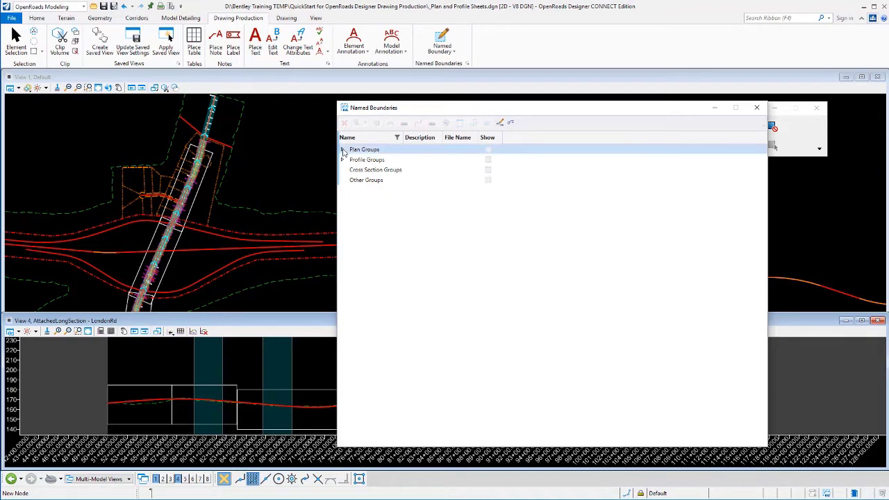
click(379, 161)
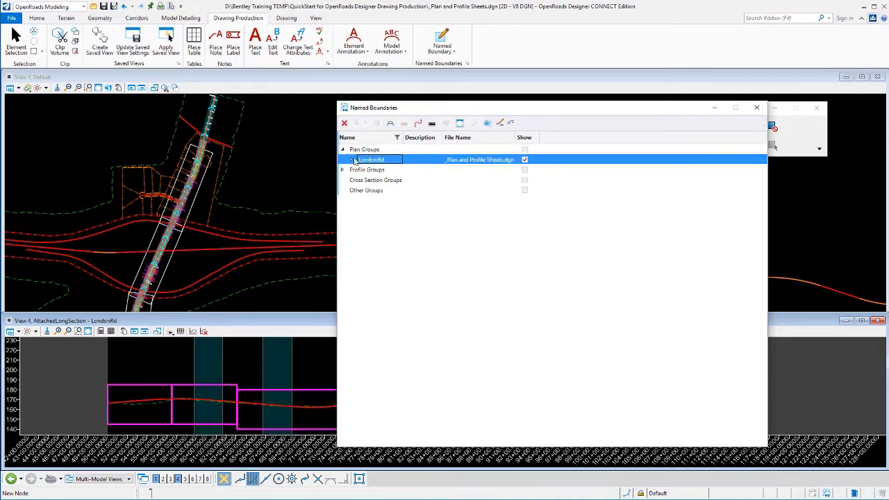
click(380, 161)
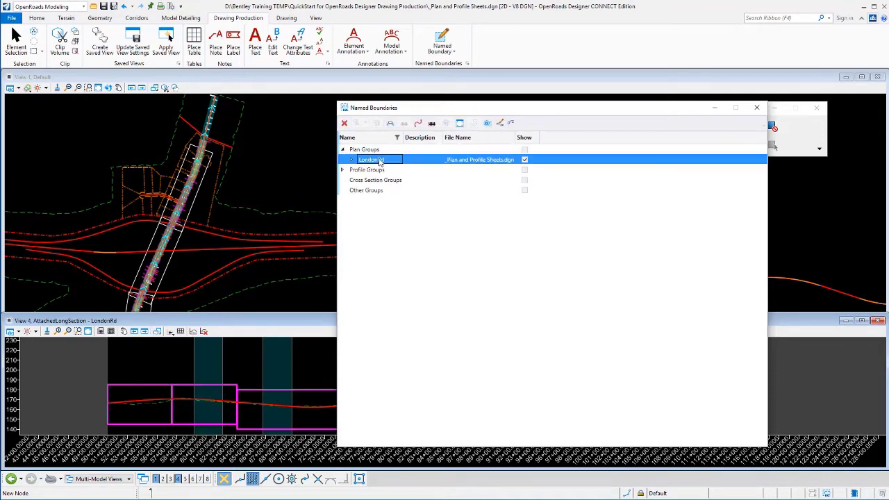
click(500, 123)
click(418, 123)
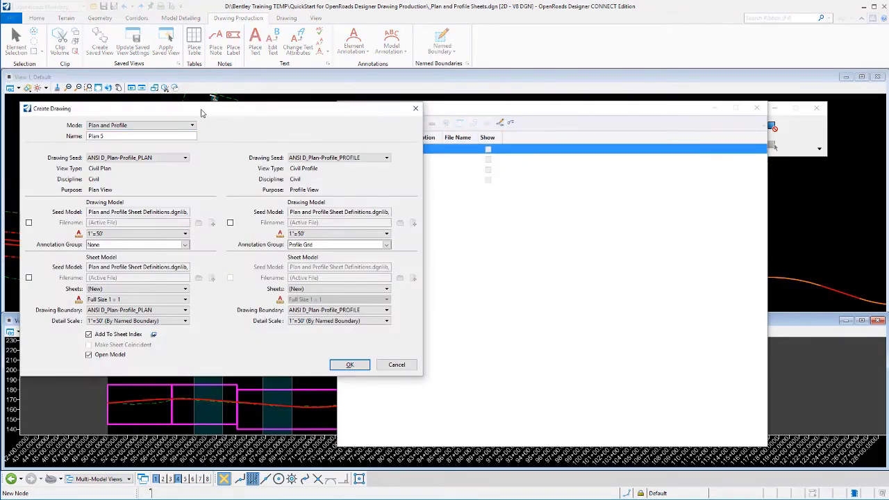
- Route the plan drawing model to a separate file and start a new destination file
drag(203, 114, 279, 114)
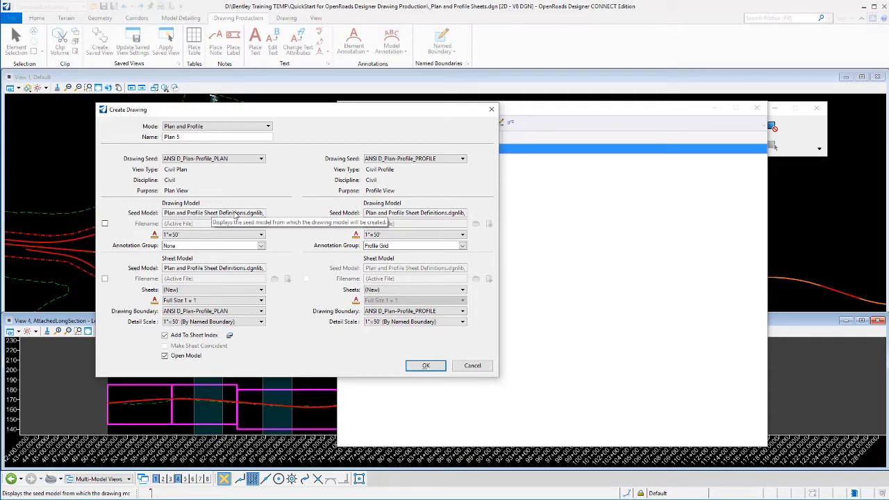
click(105, 225)
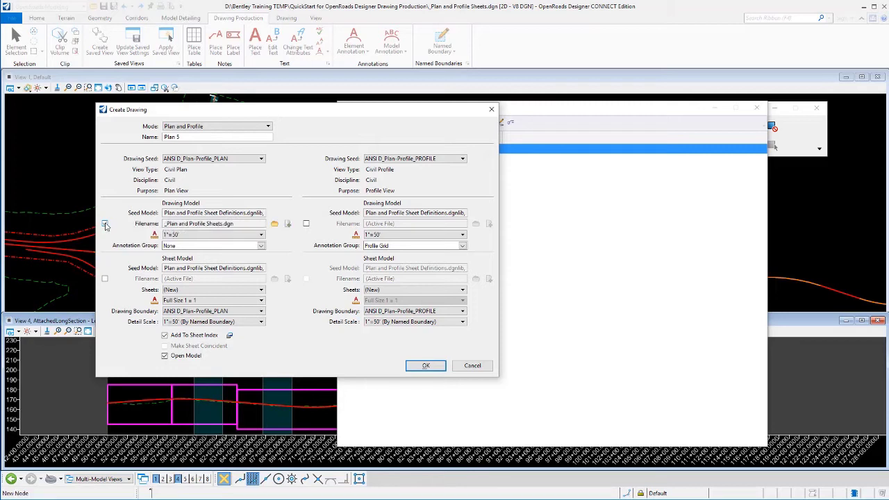
click(104, 224)
click(104, 225)
drag(167, 223, 208, 226)
click(216, 226)
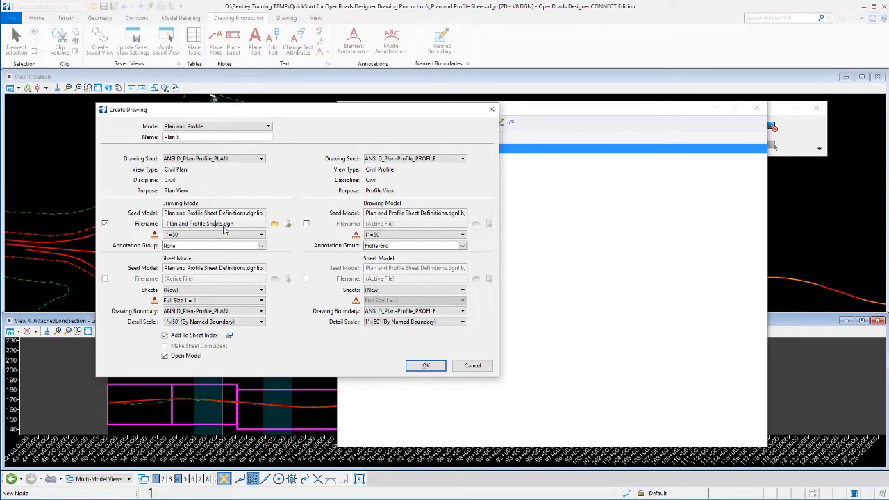
click(288, 223)
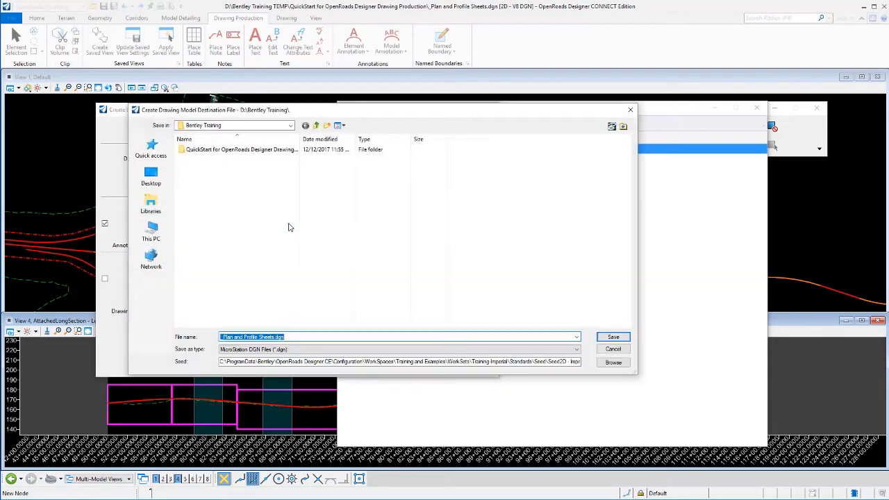
- Save the destination as _Plan and Profile Sheets ONLY.dgn in D:\Bentley Training TEMP\QuickStart folder
click(259, 126)
click(216, 239)
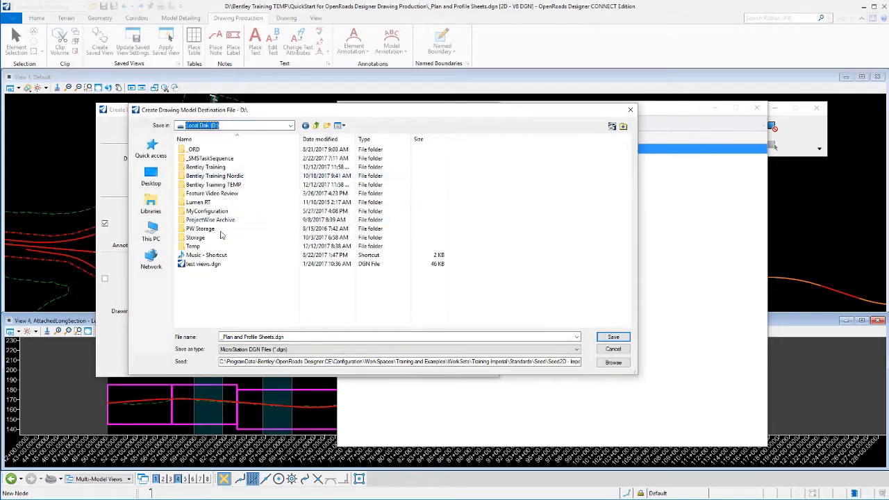
double_click(226, 186)
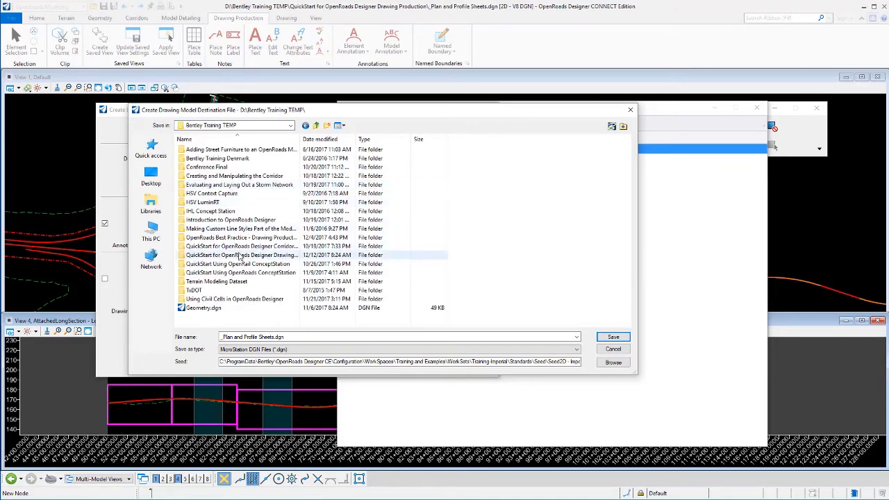
double_click(239, 255)
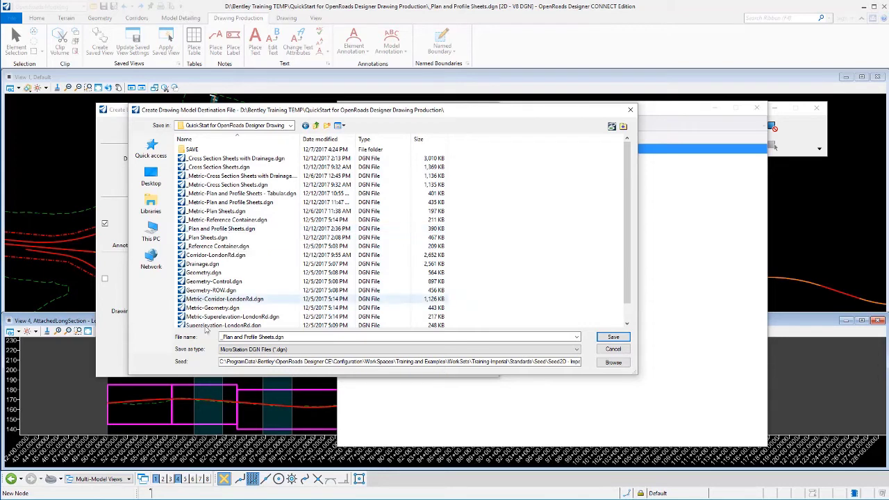
triple_click(251, 337)
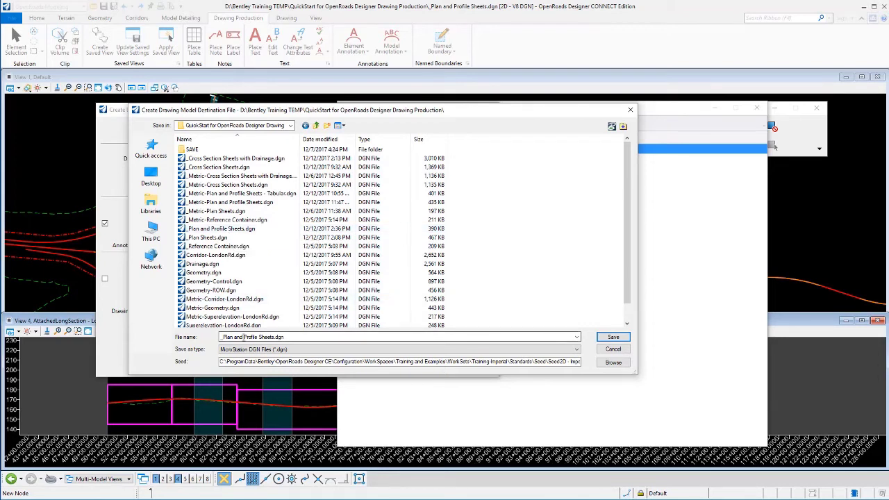
click(224, 337)
key(BackSpace)
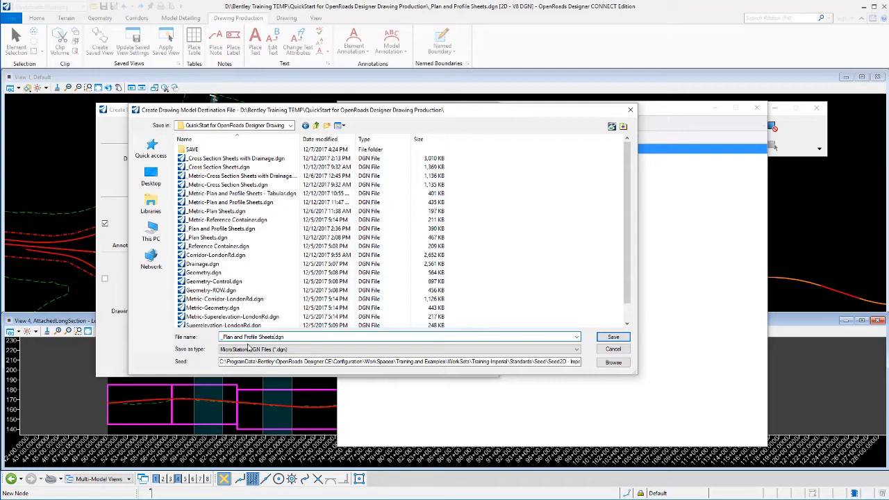
text(NEW)
key(BackSpace)
key(BackSpace)
key(BackSpace)
key(BackSpace)
key(BackSpace)
click(275, 337)
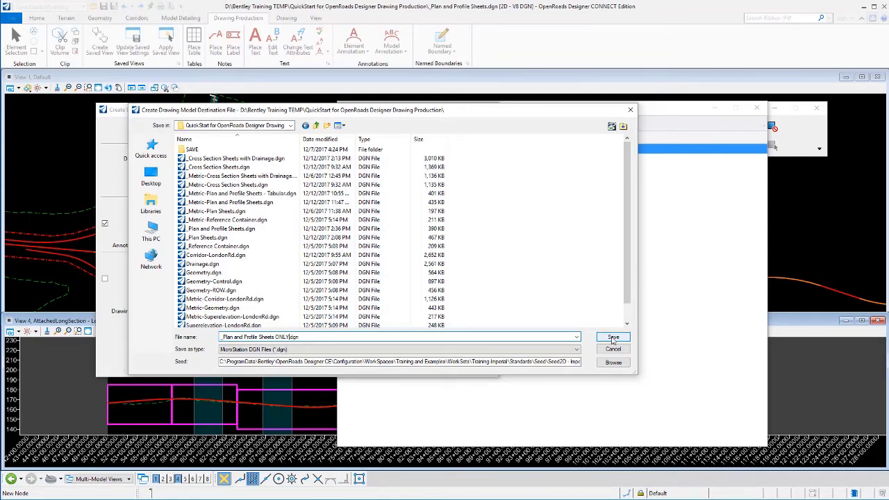
click(613, 338)
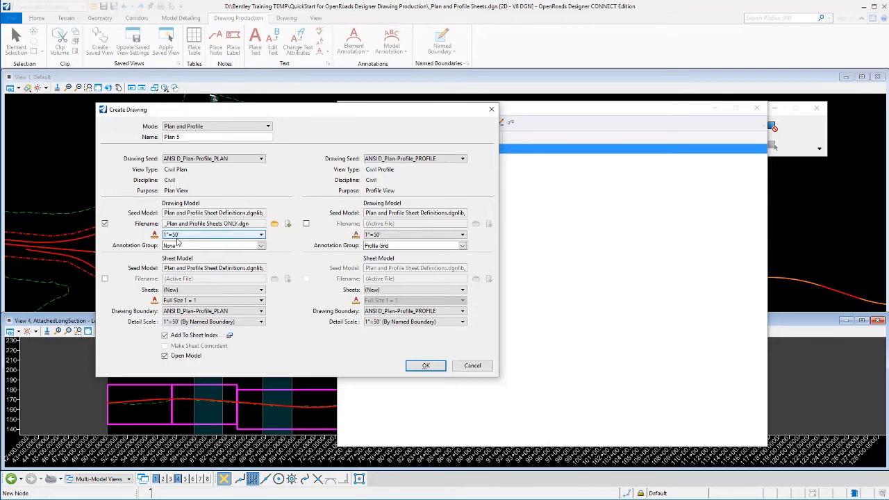
- Point the profile drawing model's filename to _Plan and Profile Sheets ONLY.dgn
click(306, 223)
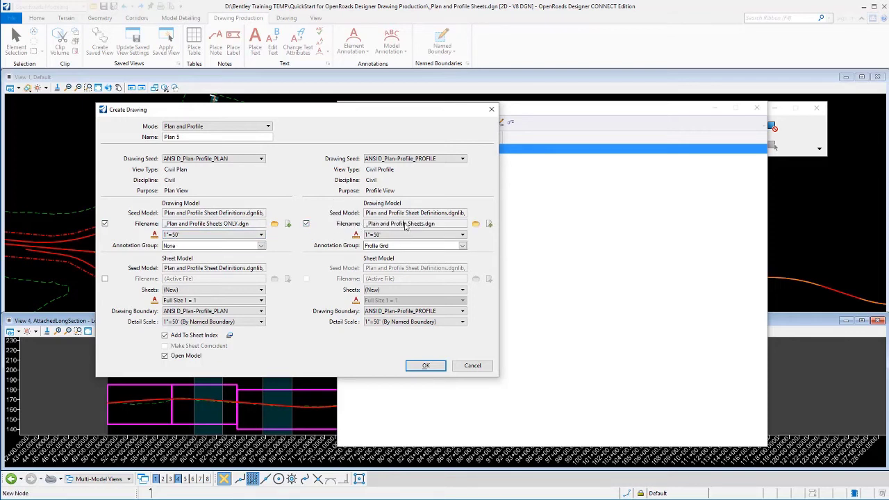
click(477, 225)
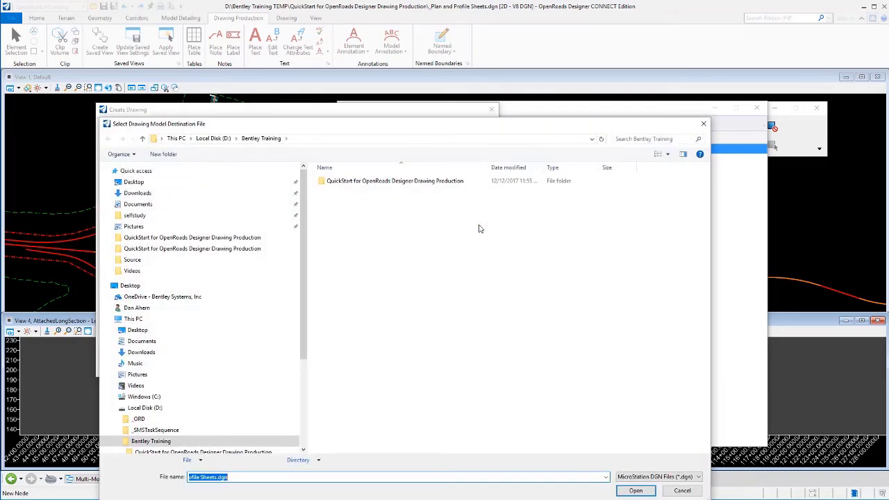
click(213, 138)
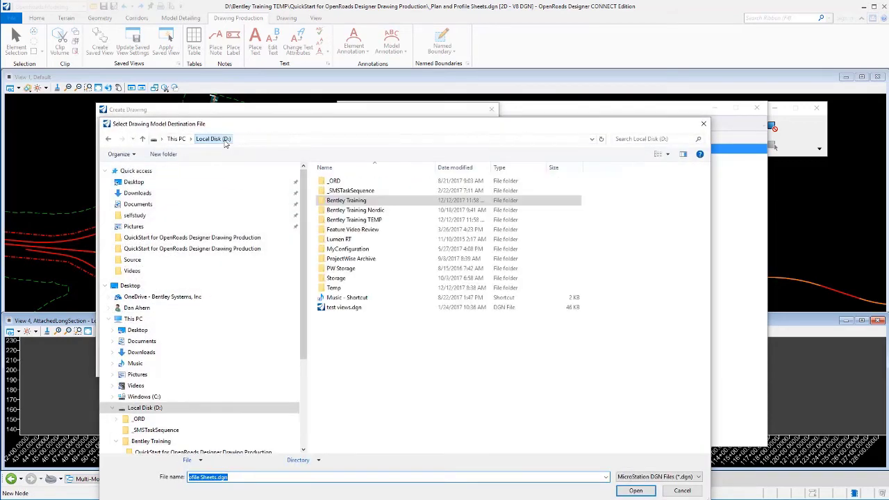
double_click(354, 219)
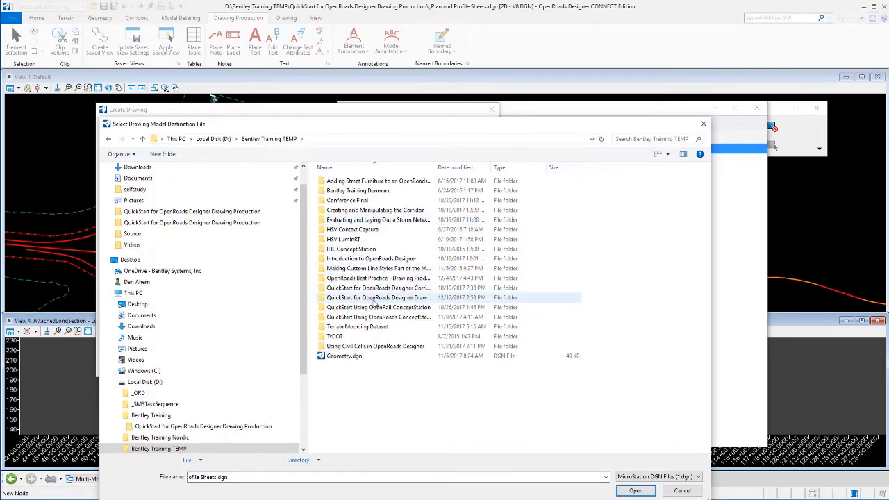
double_click(375, 299)
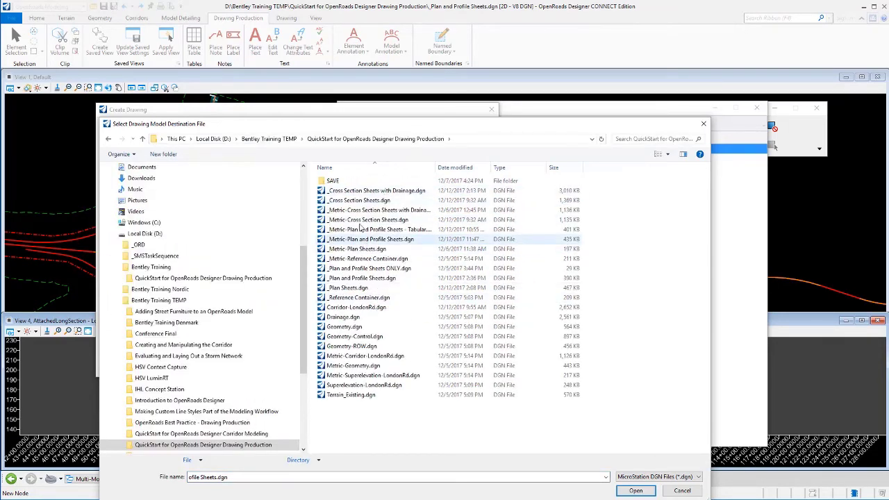
double_click(361, 268)
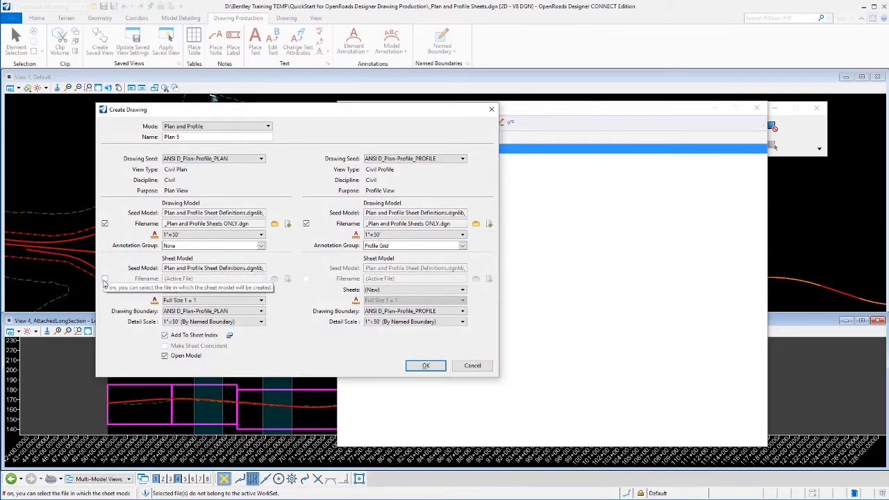
- Enable the plan Sheet Model and point its filename to _Plan and Profile Sheets ONLY.dgn
click(104, 279)
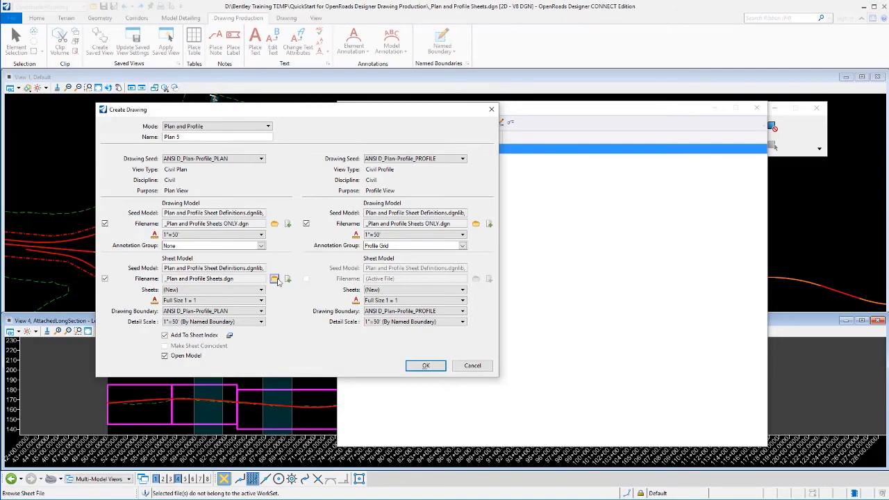
click(274, 278)
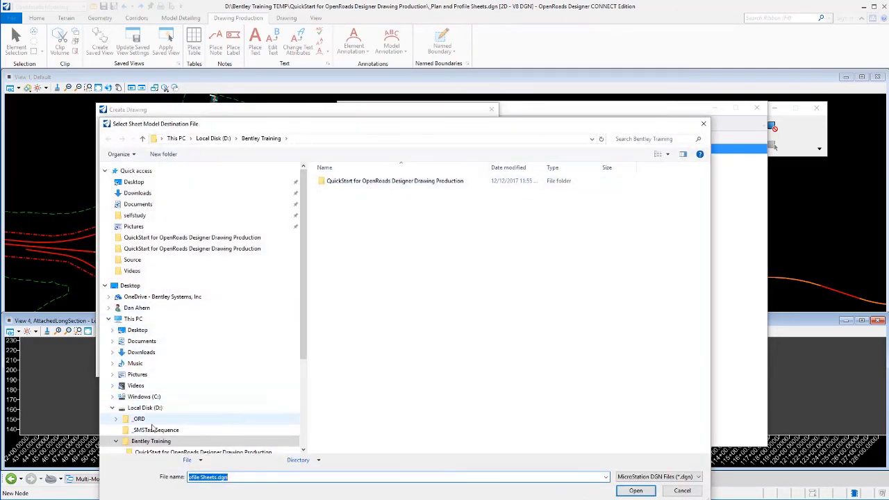
scroll(308, 354, down, 3)
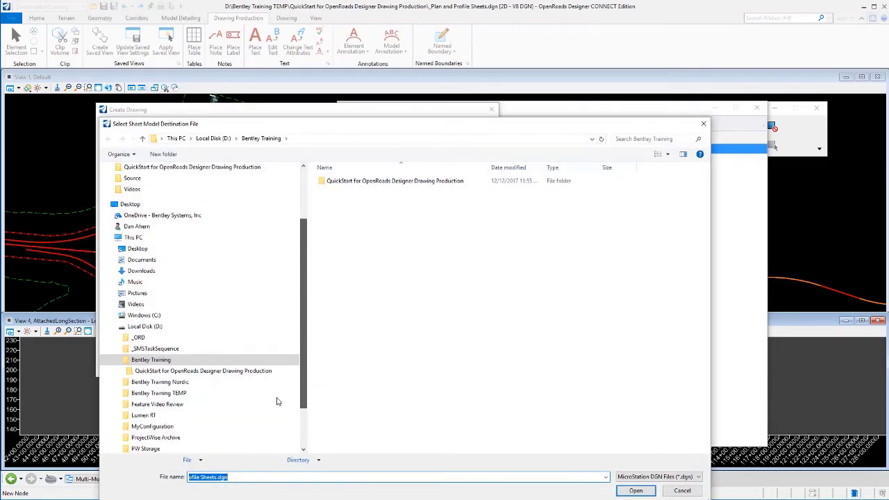
click(176, 396)
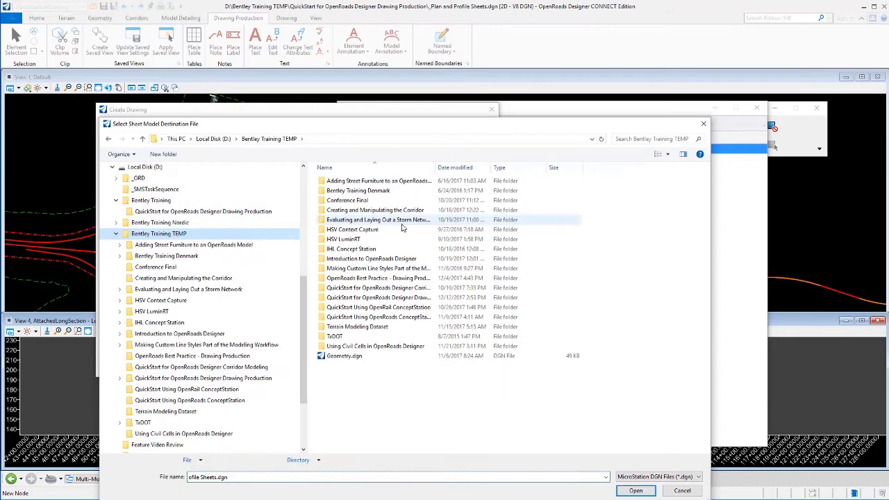
double_click(389, 297)
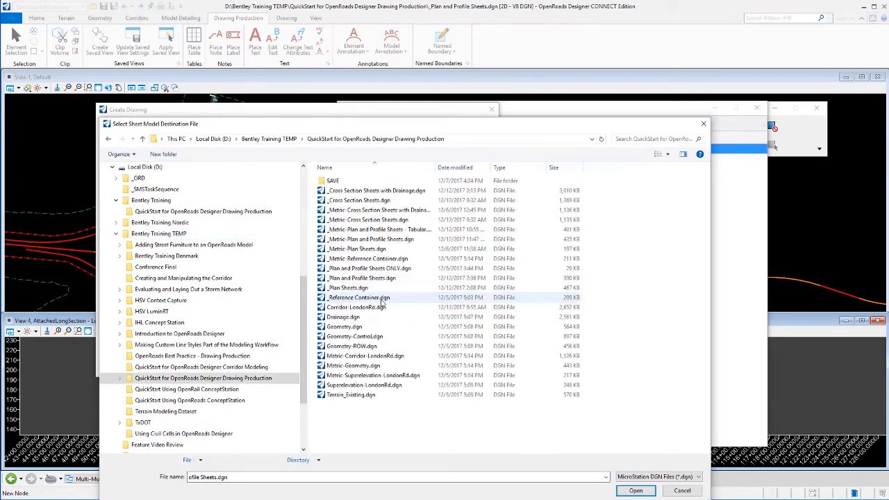
double_click(340, 269)
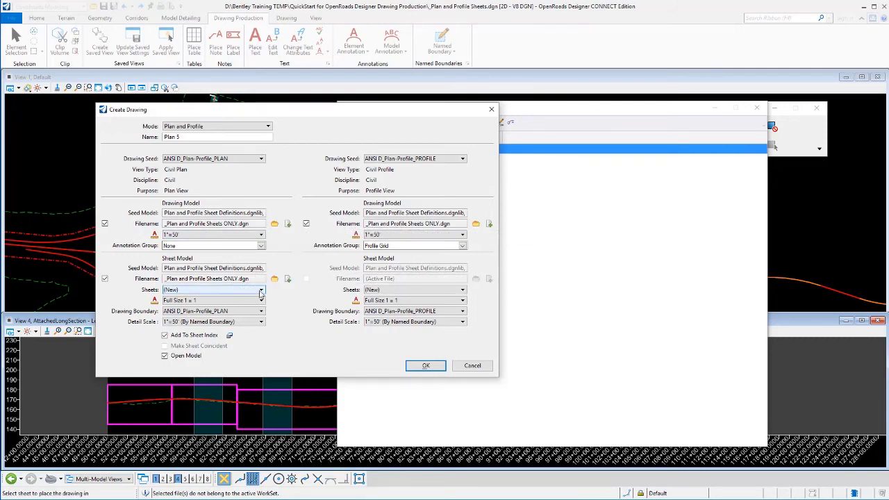
- Confirm Create Drawing to generate the models, opening the new Plan 8 sheet in the ONLY file
click(424, 366)
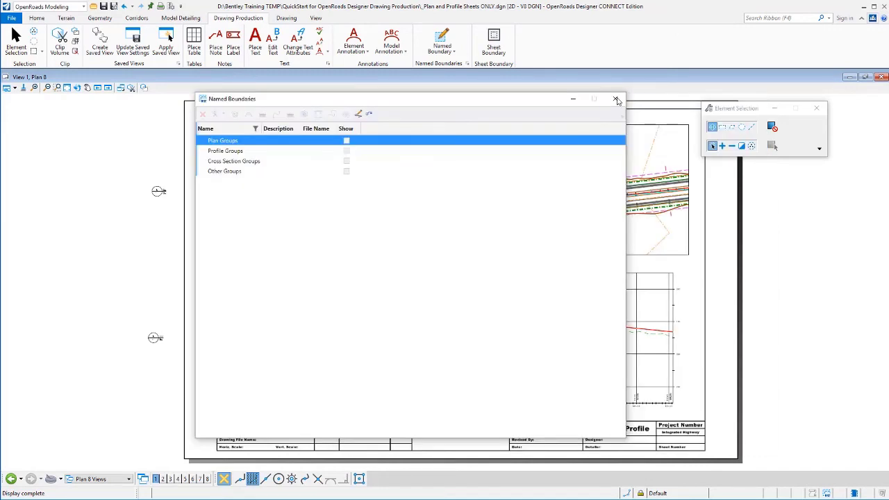
- Close Named Boundaries and list the Plan 5–8 and Profile 5–8 view groups
click(622, 96)
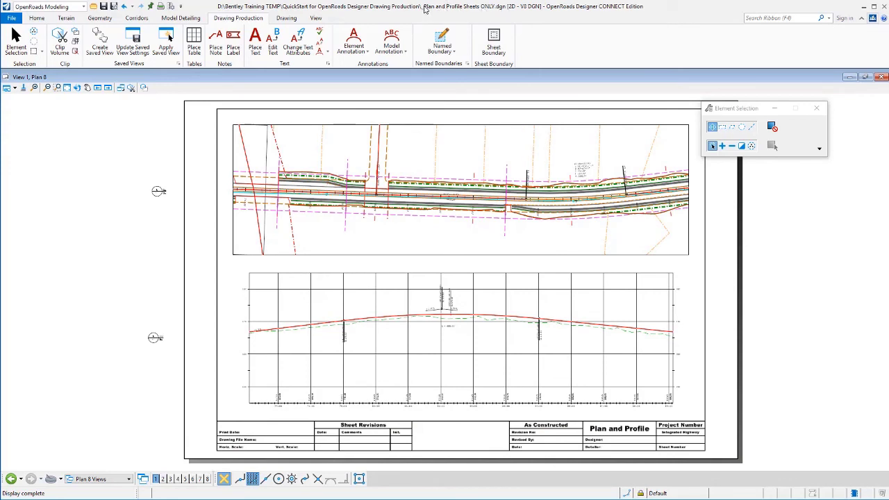
click(111, 480)
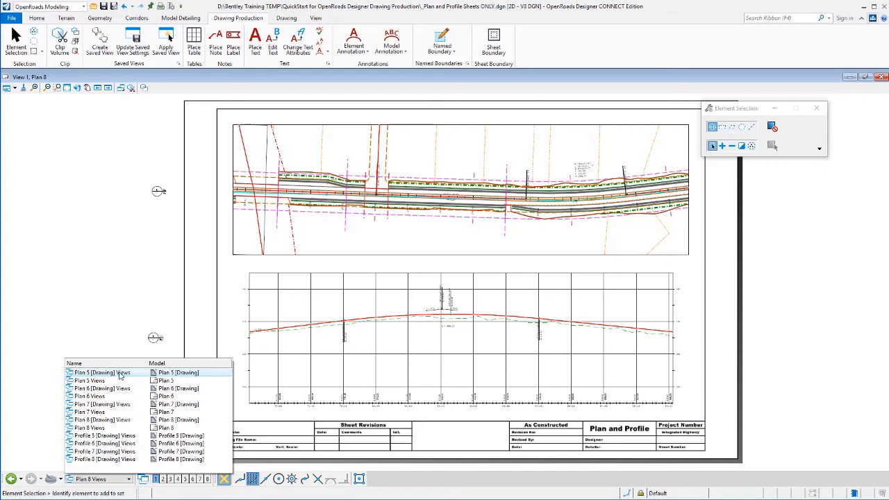
- Display the Plan 5 Views group, then dismiss the reopened view list
click(104, 381)
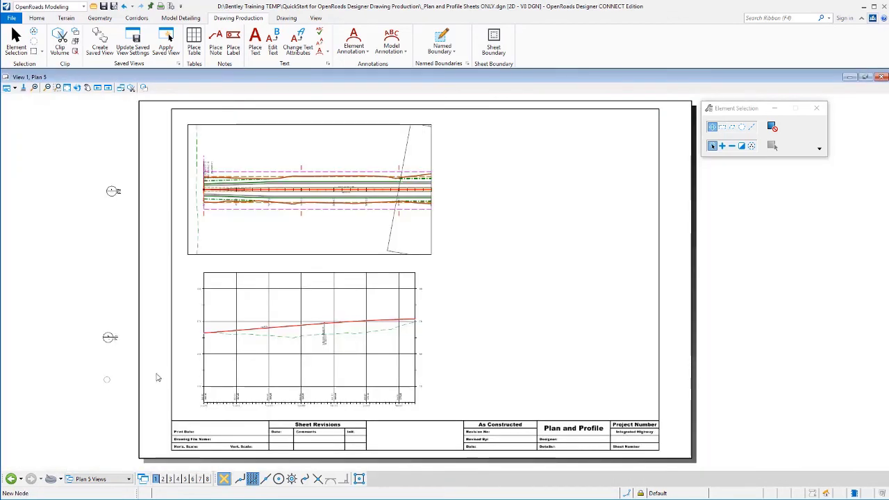
click(101, 479)
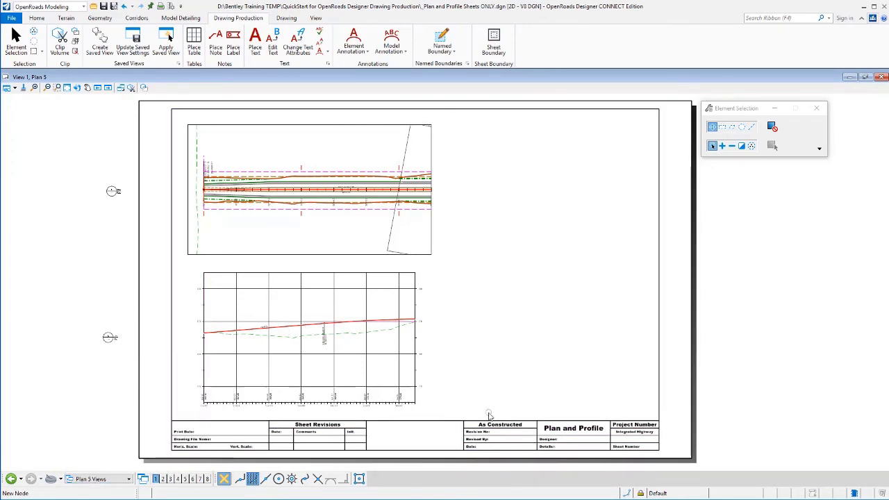
key(Escape)
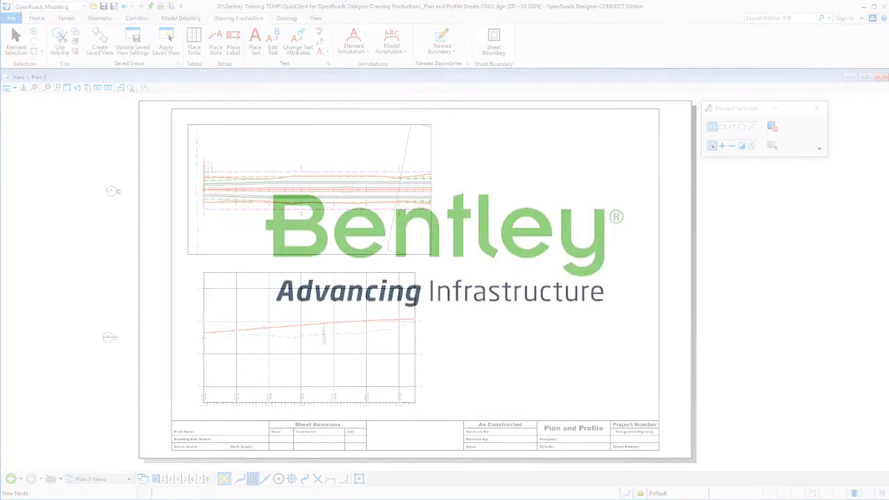